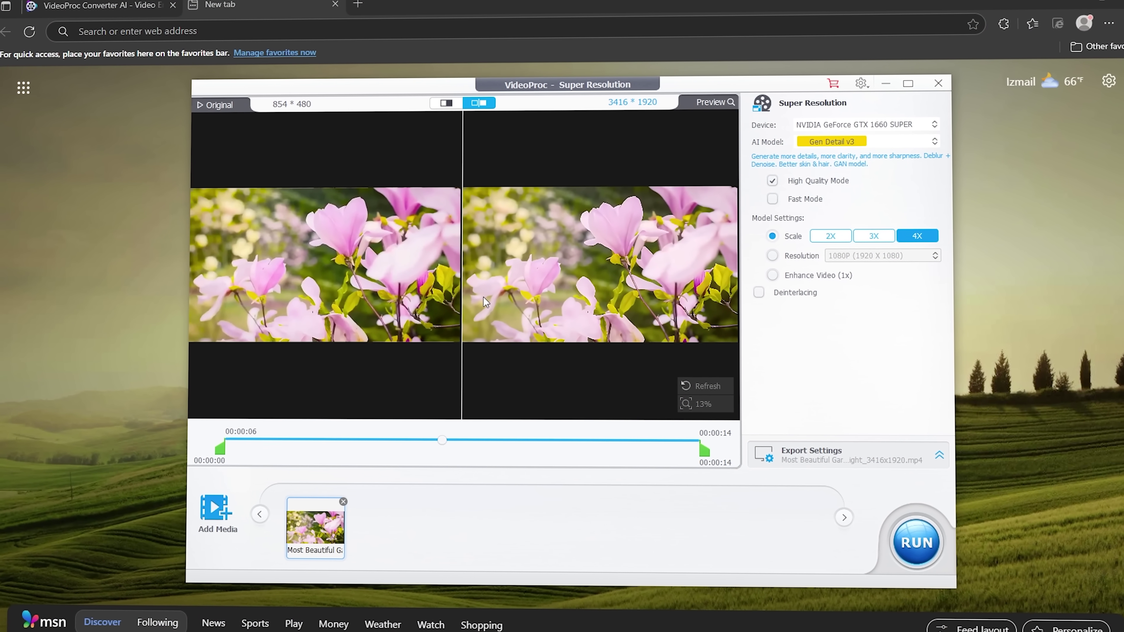
Step: Zoom and pan the Original/Preview panes of the sample files, down to the girl's back and piano keys
scroll(506, 288, "up", 5)
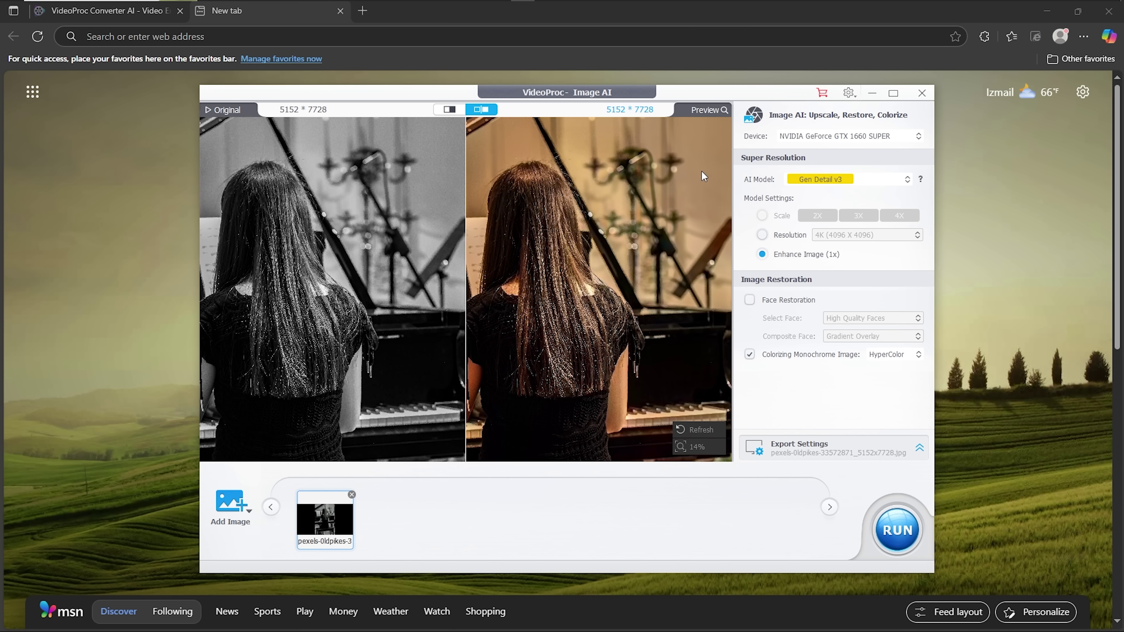
scroll(701, 172, "up", 2)
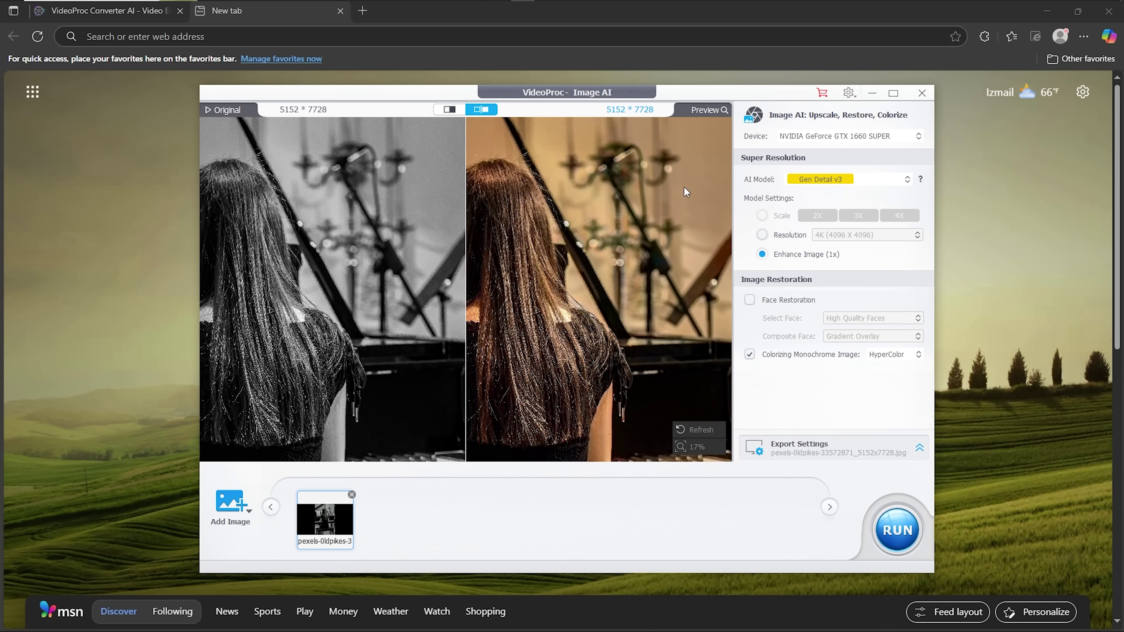
left_click_drag(576, 317, 560, 172)
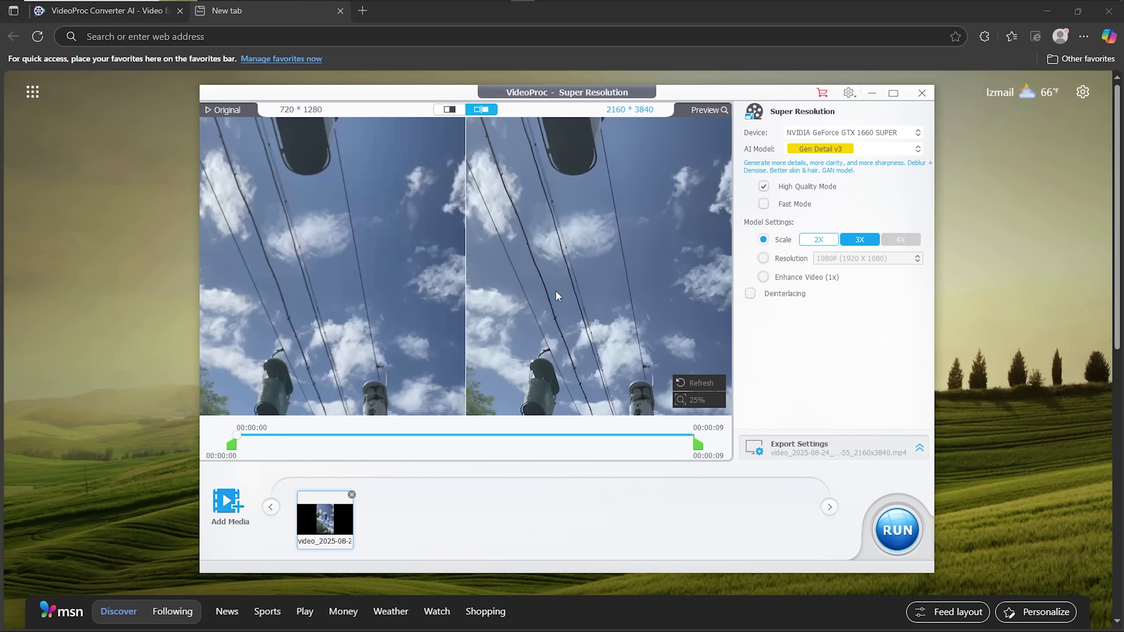
scroll(587, 309, "up", 2)
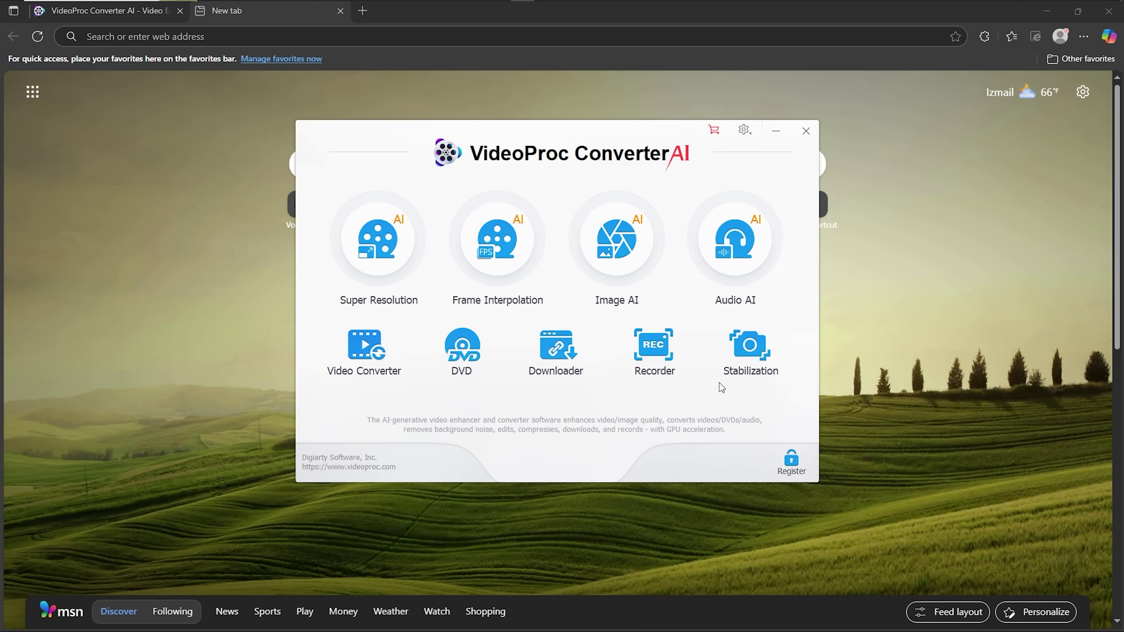
Step: In Super Resolution, try the Real Smooth v3 and Anime models before settling on Gen Detail v3
left_click(386, 244)
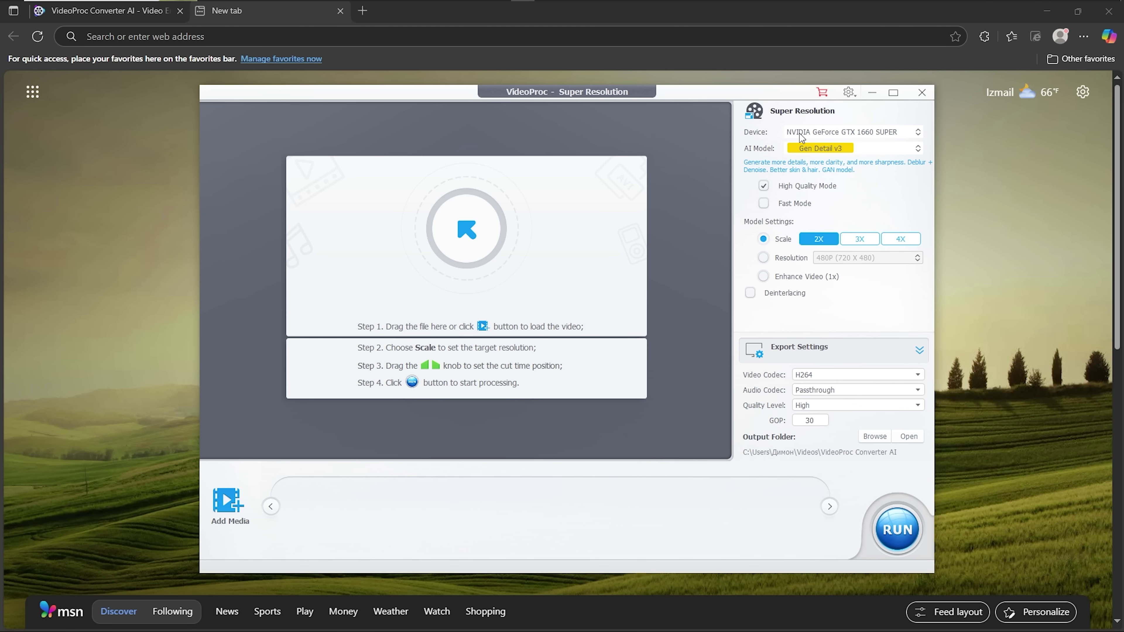
left_click(799, 151)
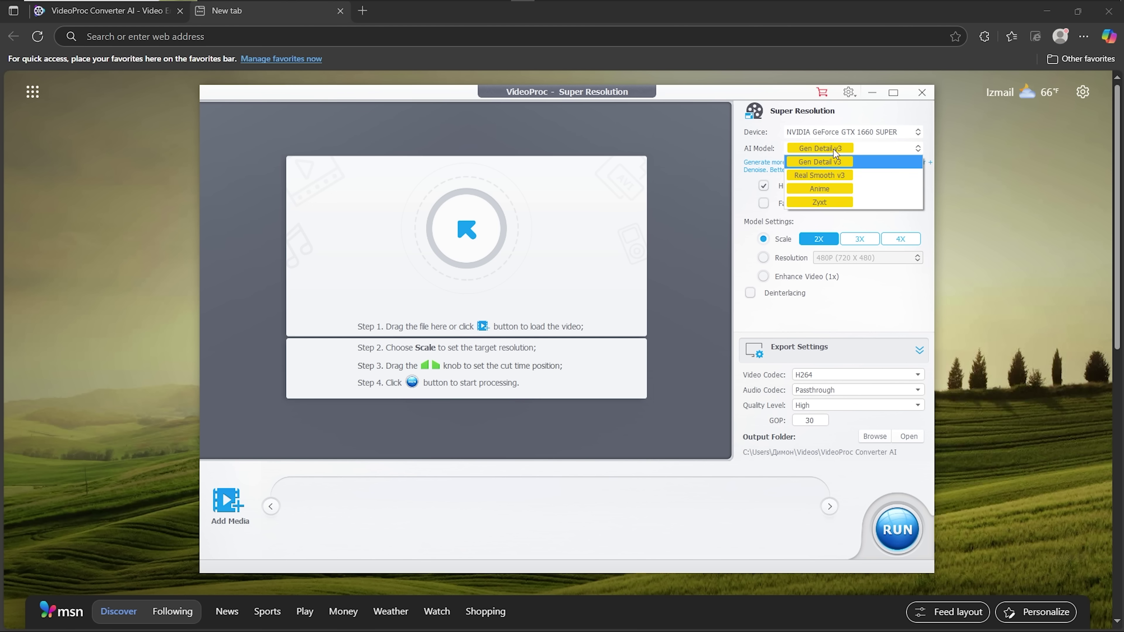
left_click(826, 175)
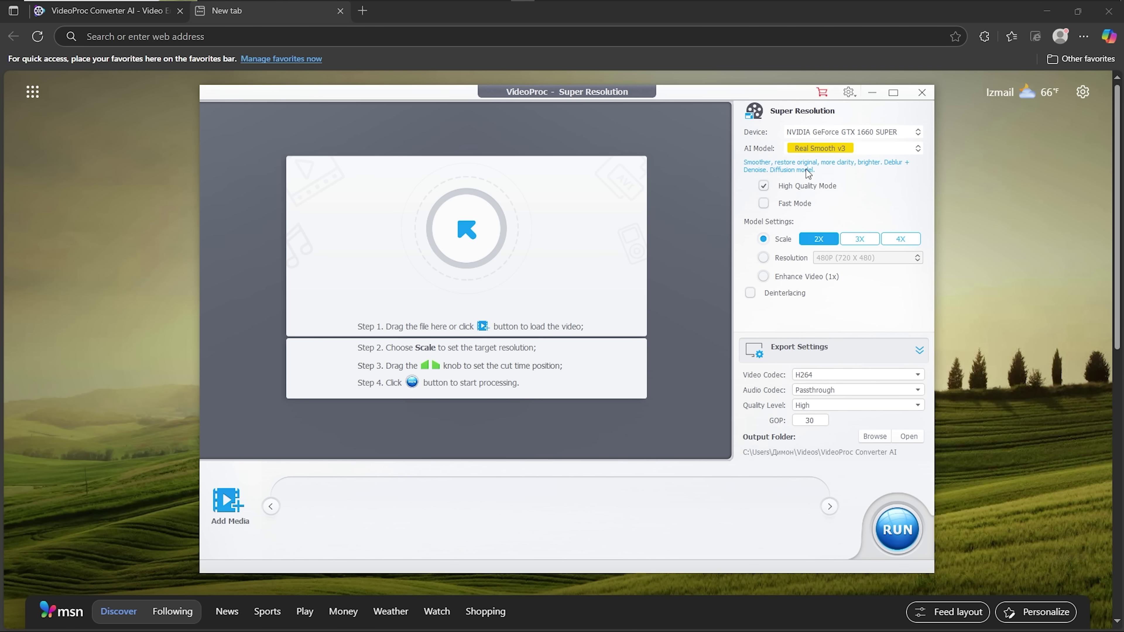
key("Down")
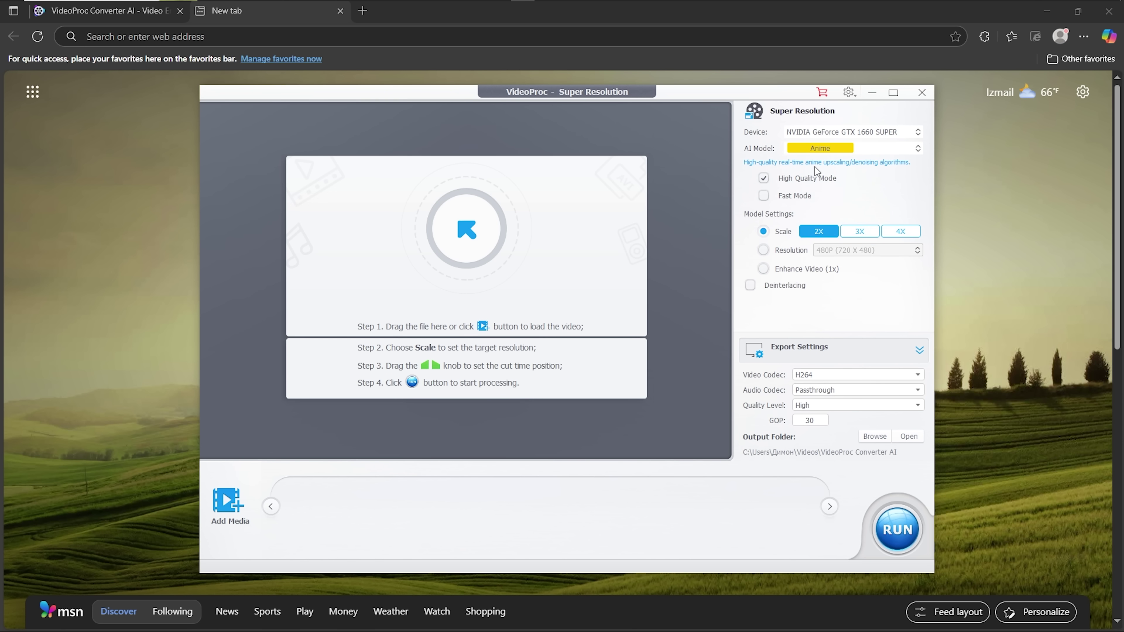
left_click(861, 153)
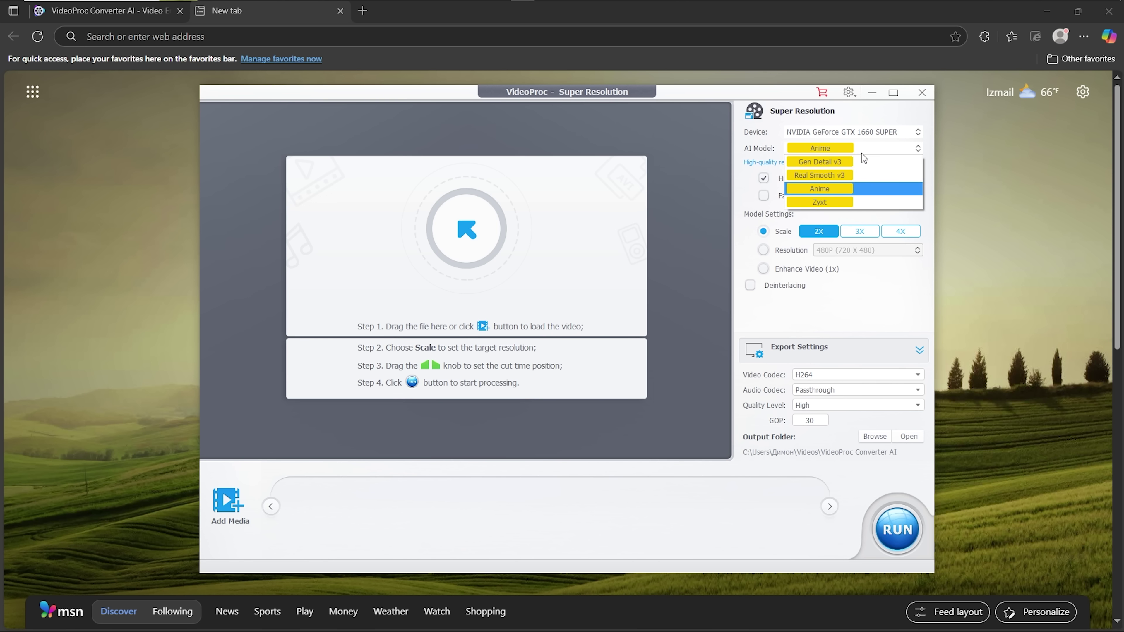
left_click(852, 161)
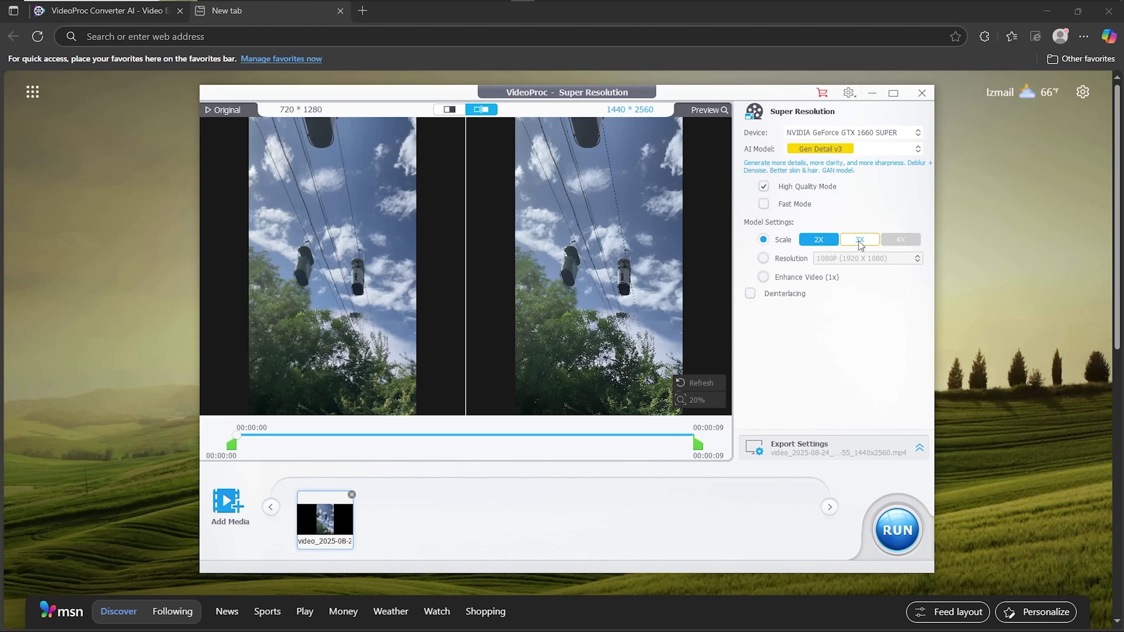
Step: Set the cable car video to 3X (2160*3840) and generate the AI preview, with inference auto-starting next time
left_click(860, 240)
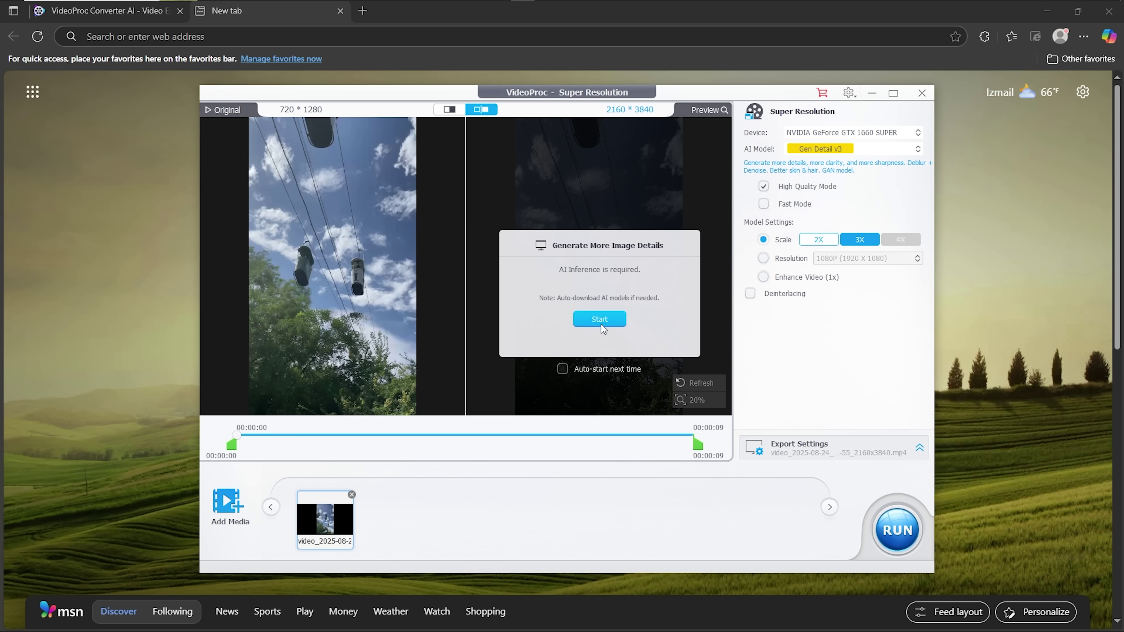
left_click(563, 369)
left_click(602, 320)
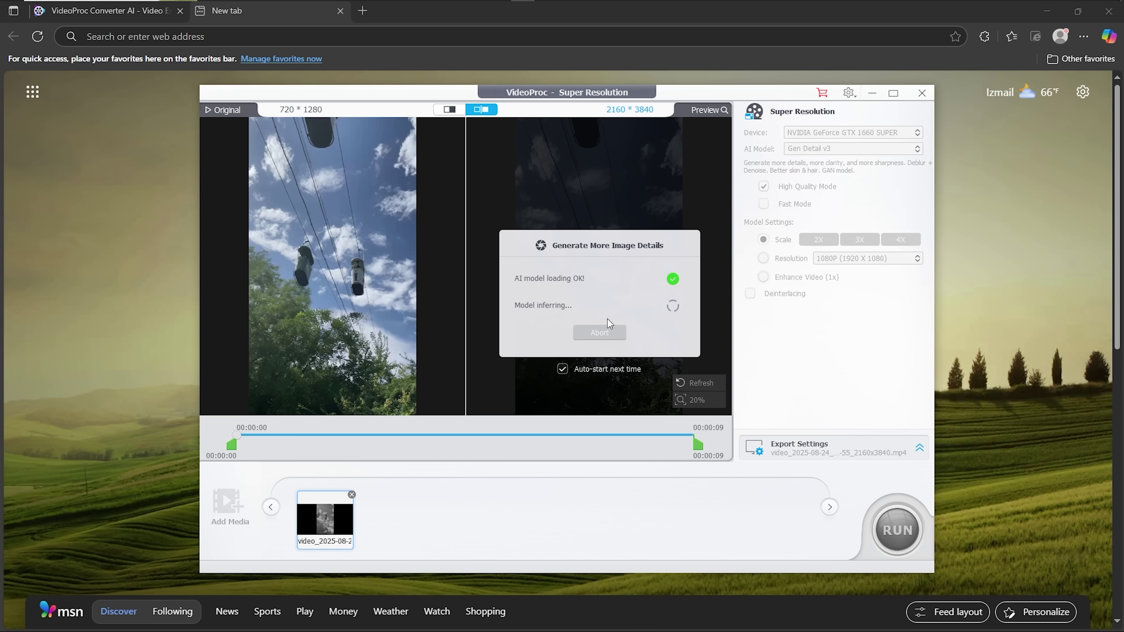
Step: Zoom and pan the preview across the gondola, wires and clouds, then zoom out to both gondolas
scroll(421, 259, "up", 5)
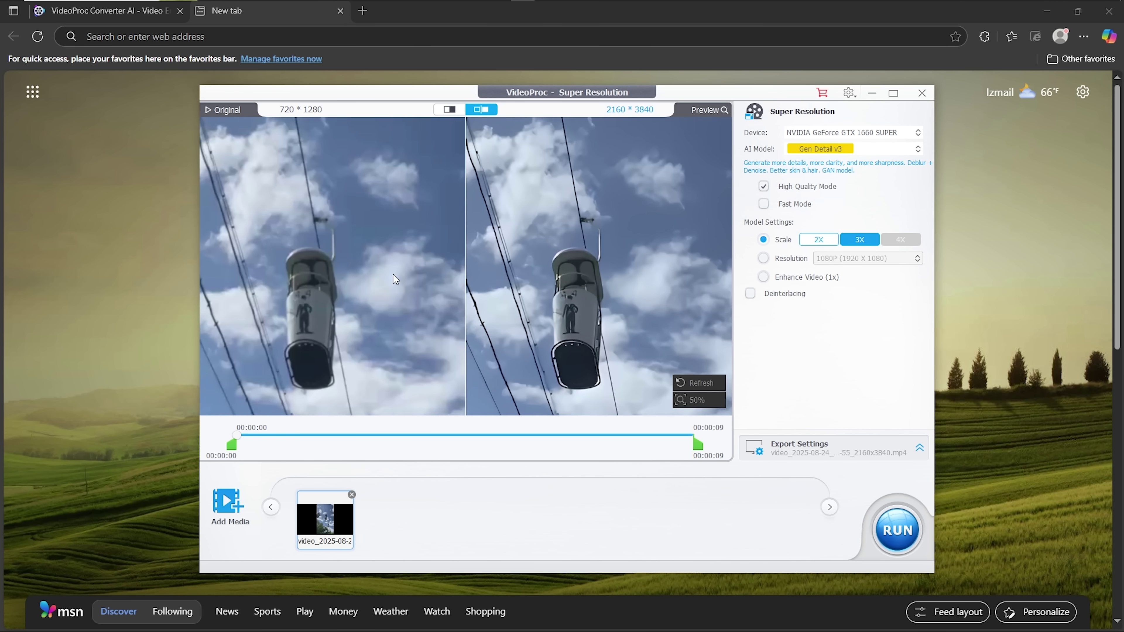
left_click_drag(522, 289, 563, 280)
scroll(552, 291, "up", 2)
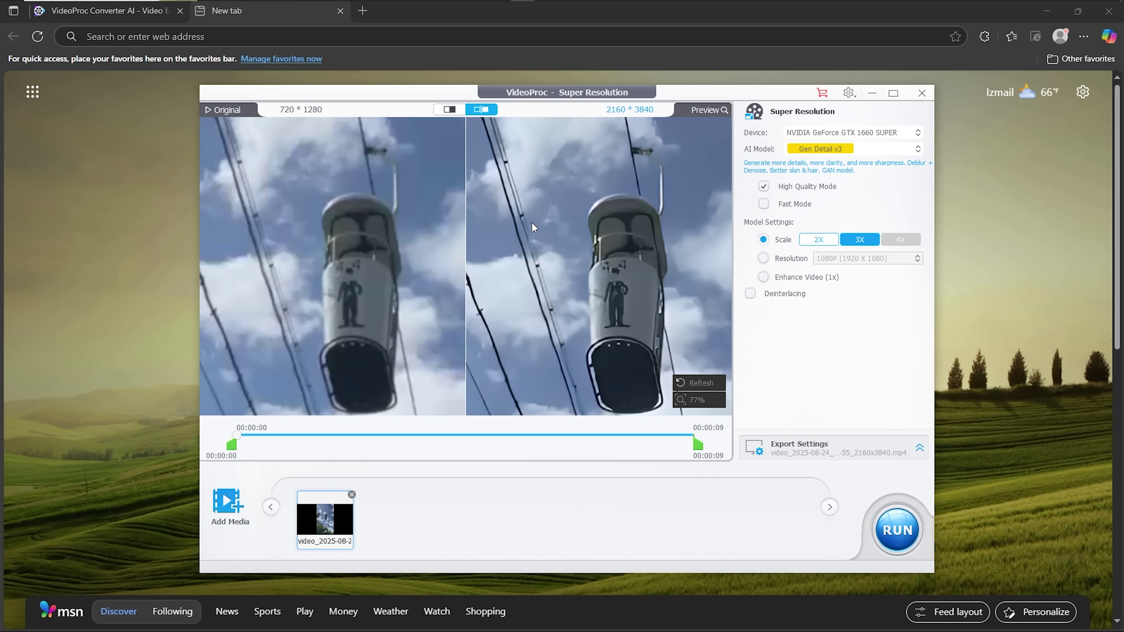
left_click_drag(532, 224, 610, 367)
left_click_drag(546, 243, 561, 400)
scroll(554, 351, "down", 1)
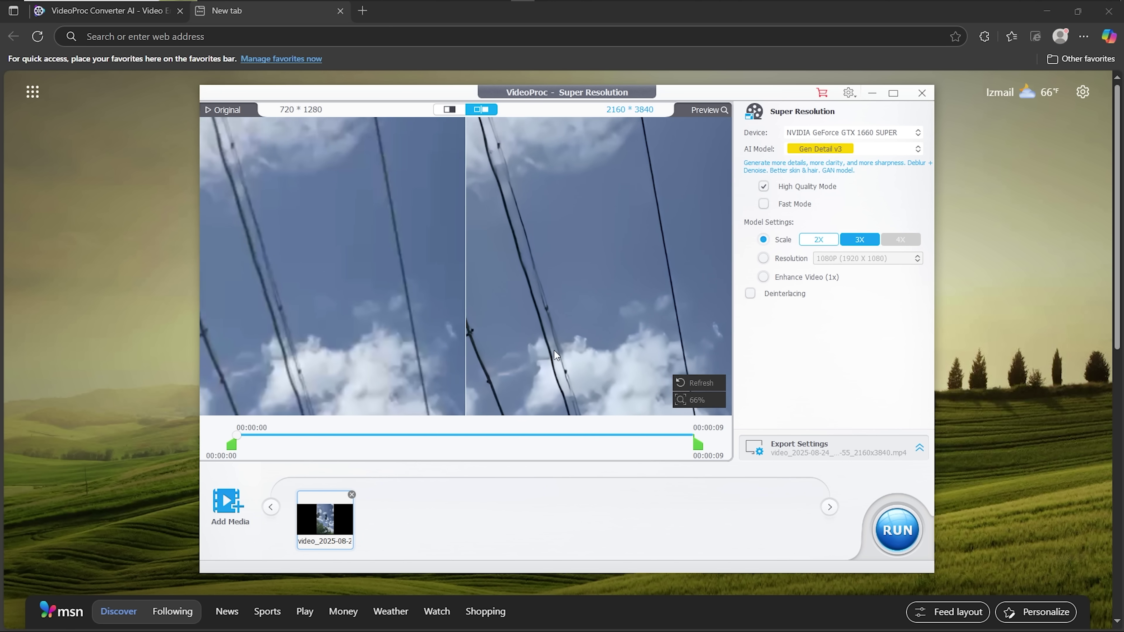
scroll(554, 351, "down", 4)
left_click_drag(533, 275, 612, 308)
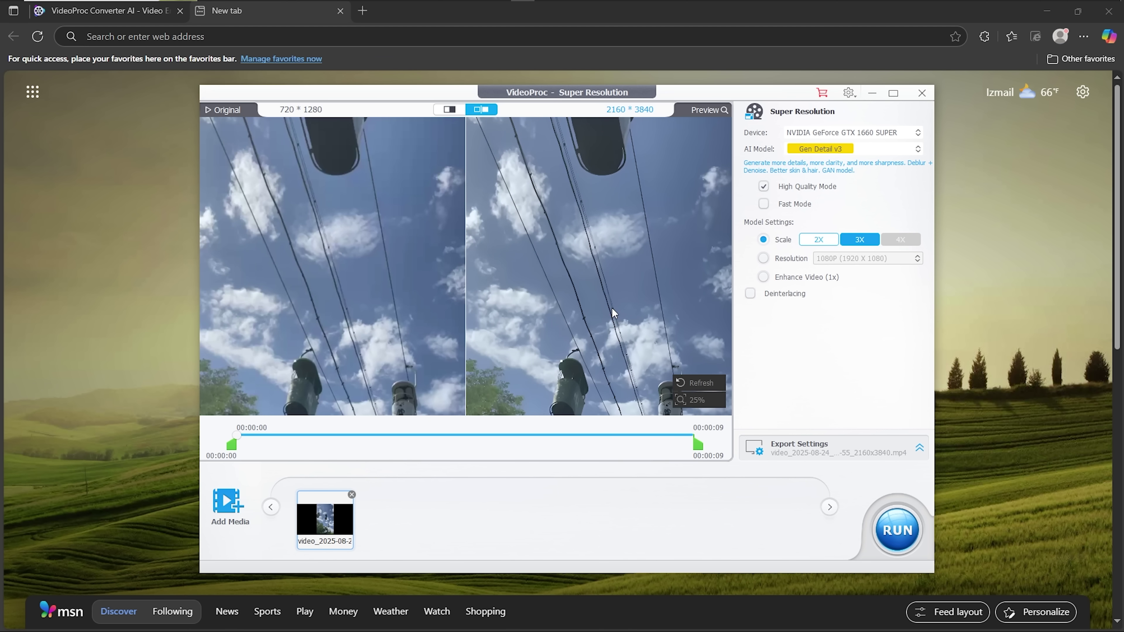
Step: Run processing on the 3X cable car video and continue past the trial notice to export
left_click(883, 530)
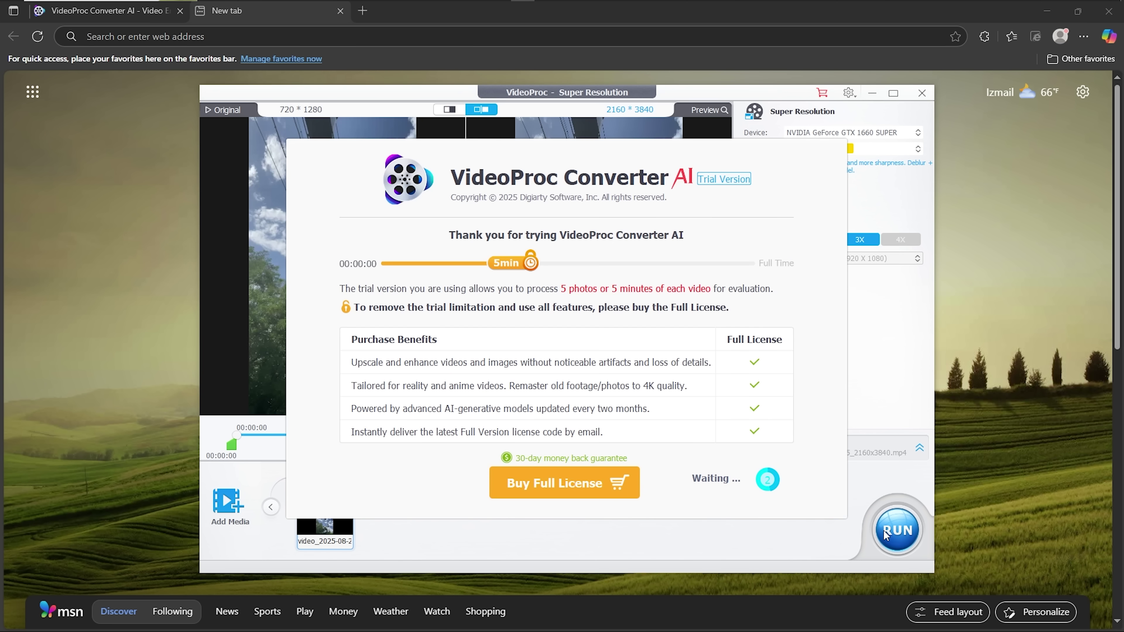
left_click(751, 479)
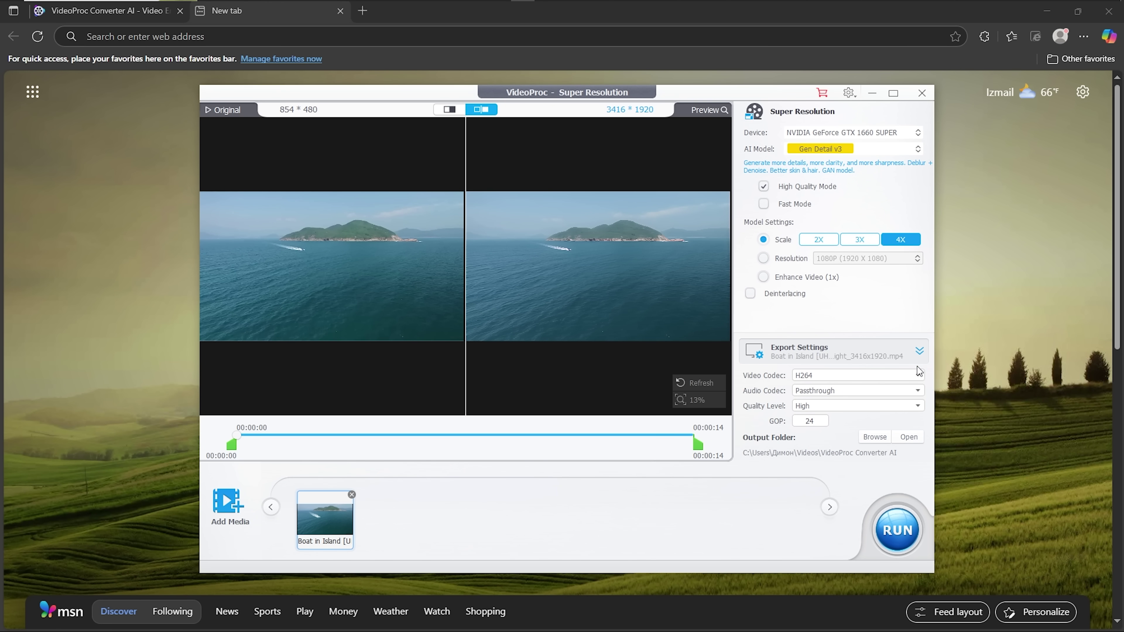
Step: Zoom into the boat clip's preview and pan across the sea and island to compare detail
scroll(352, 233, "up", 2)
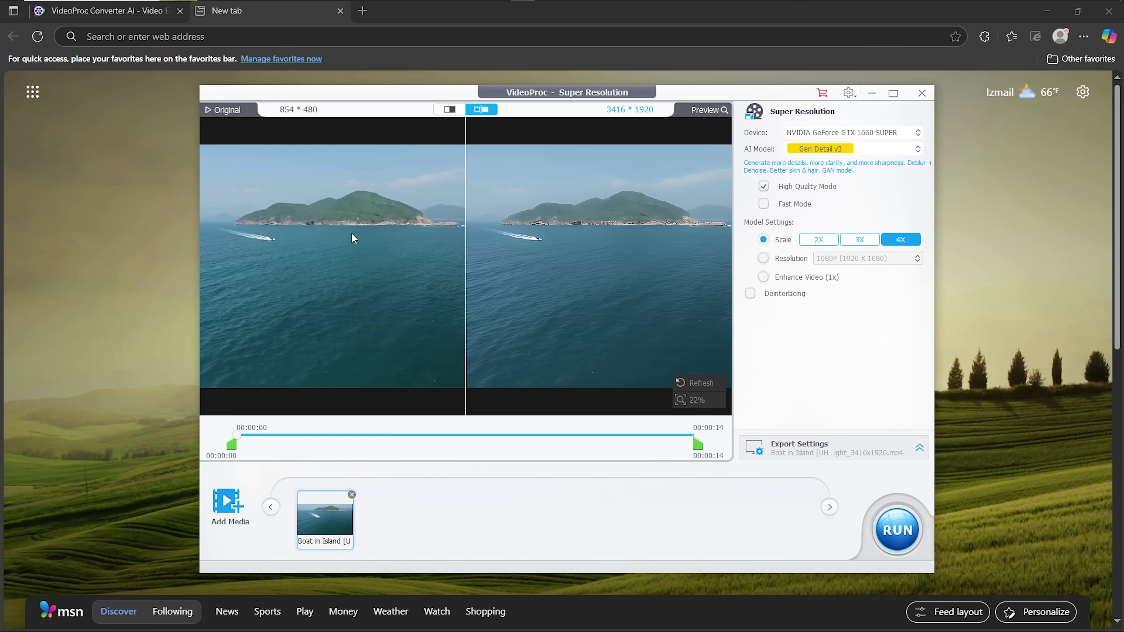
left_click_drag(539, 338, 509, 284)
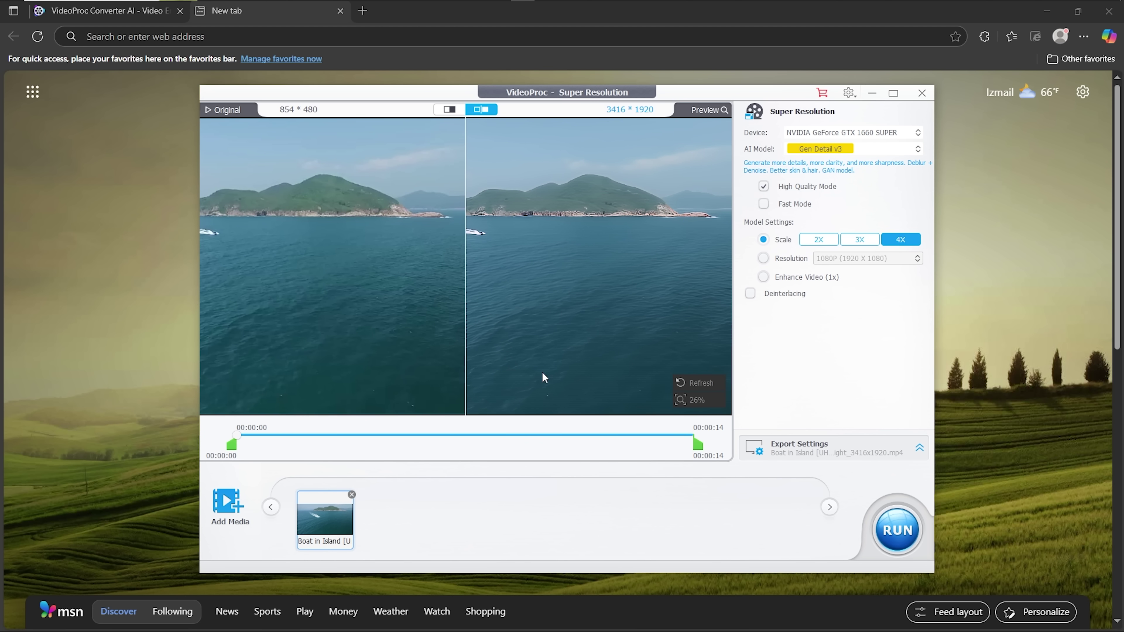
left_click_drag(531, 245, 660, 290)
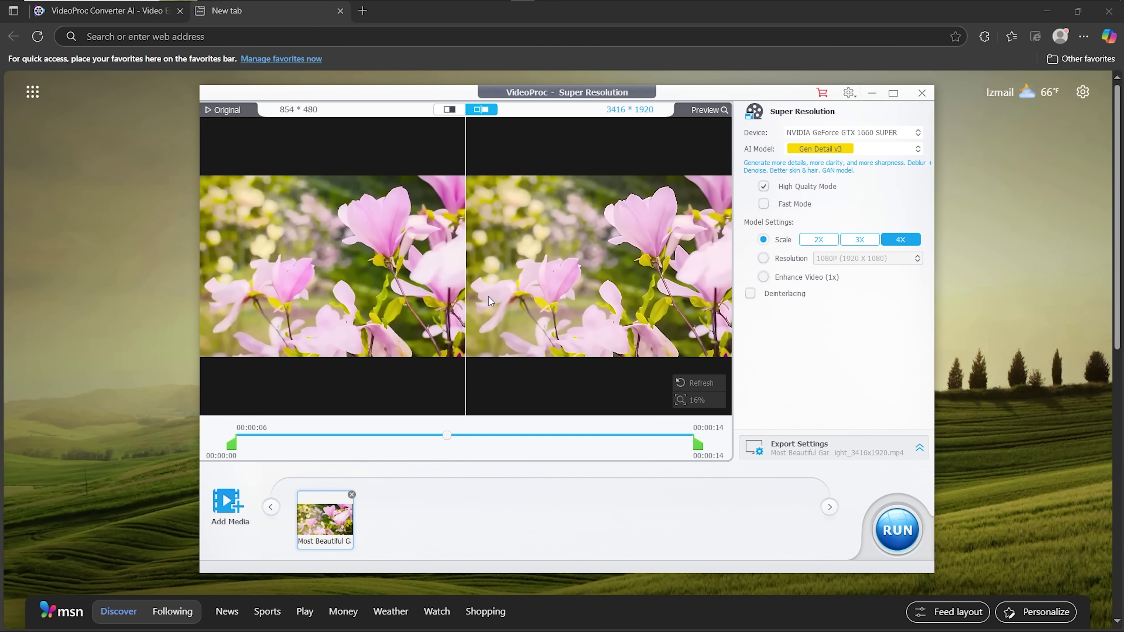
Step: Pan the zoomed flower garden preview to compare flower detail, then zoom back out
left_click_drag(598, 335, 510, 306)
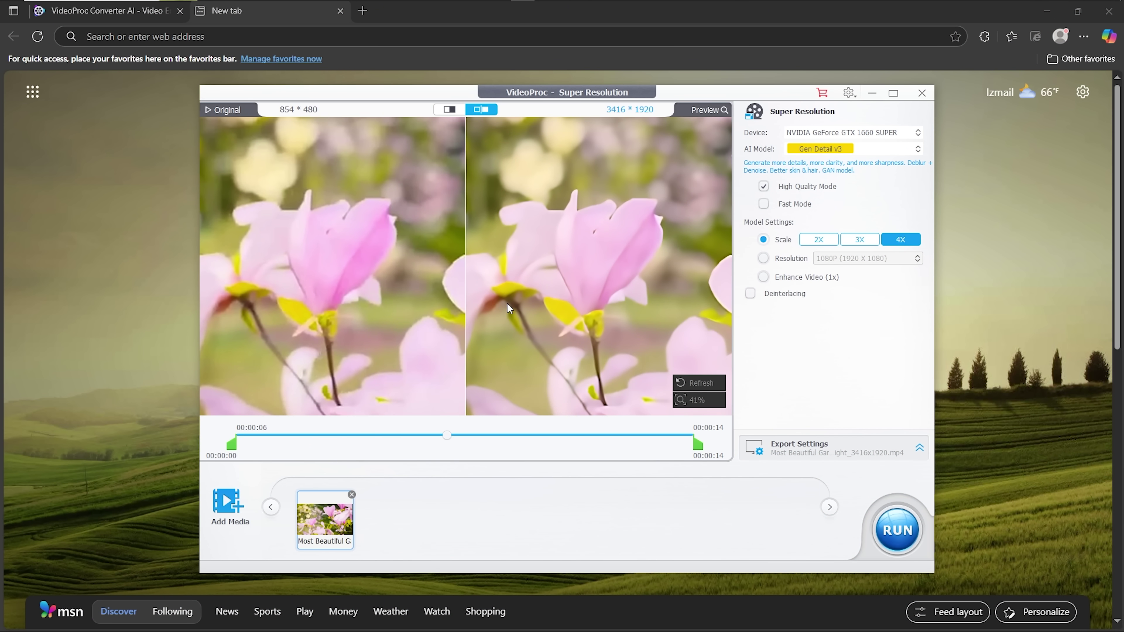
left_click_drag(641, 315, 598, 350)
scroll(625, 355, "down", 5)
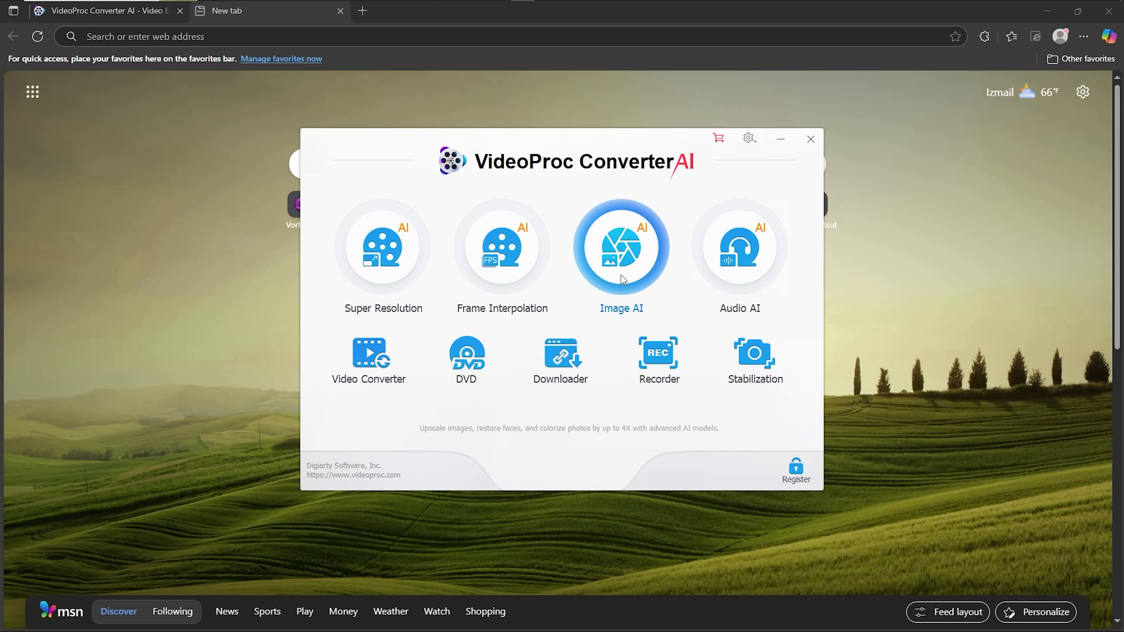
Step: In Image AI, set the swan photo to 4X (5120×2884) and start exporting past the trial notice
left_click(632, 282)
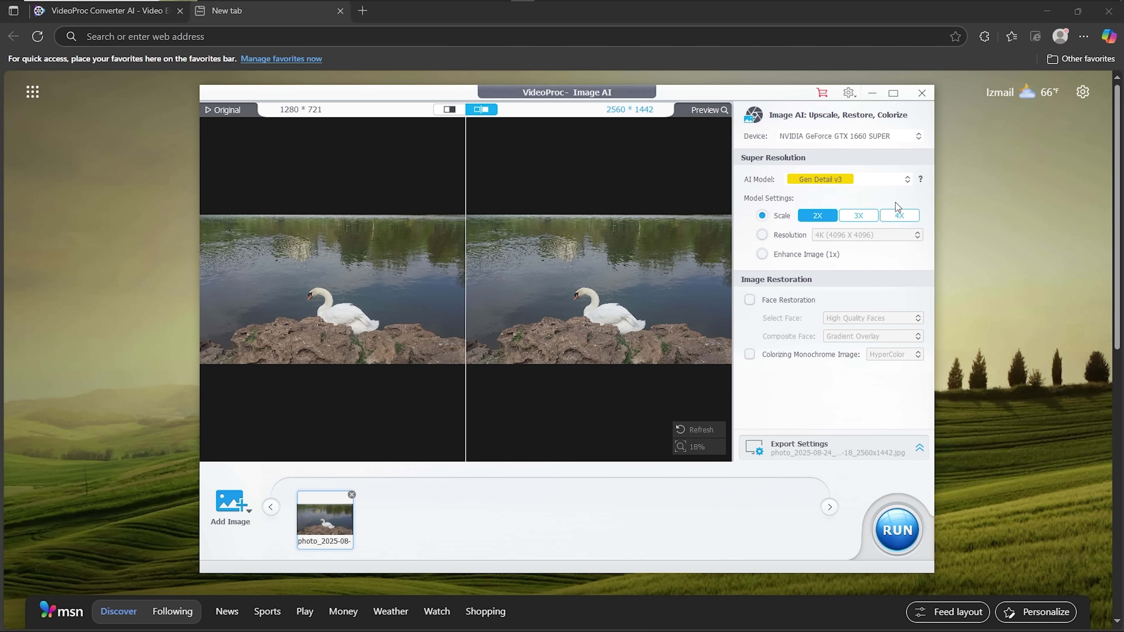
left_click(904, 220)
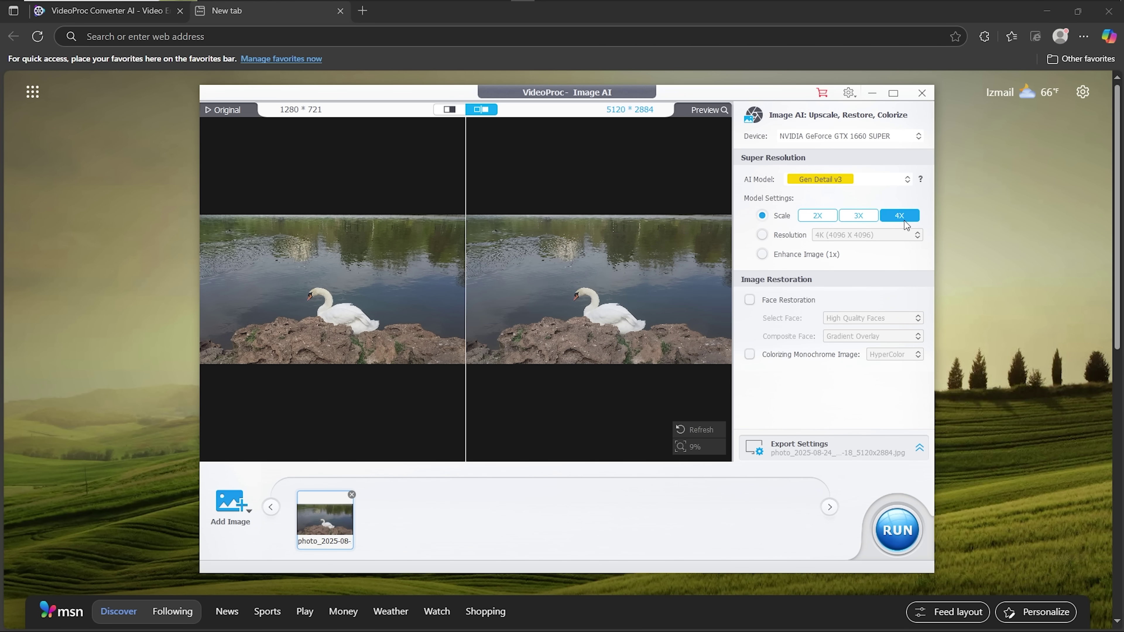
scroll(585, 328, "up", 5)
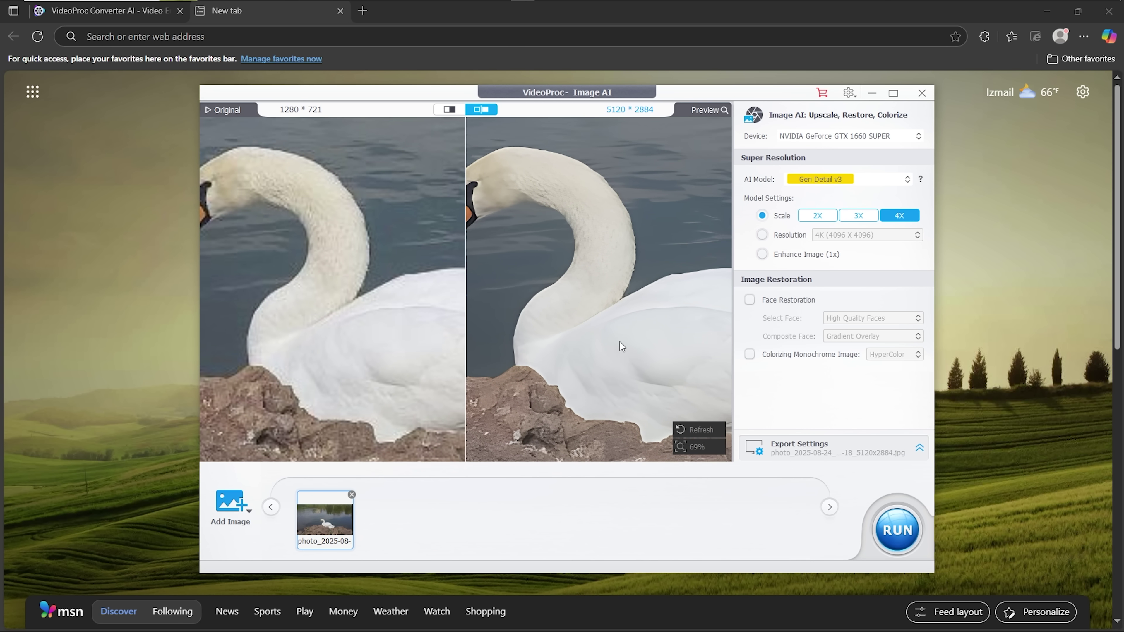
scroll(586, 344, "down", 4)
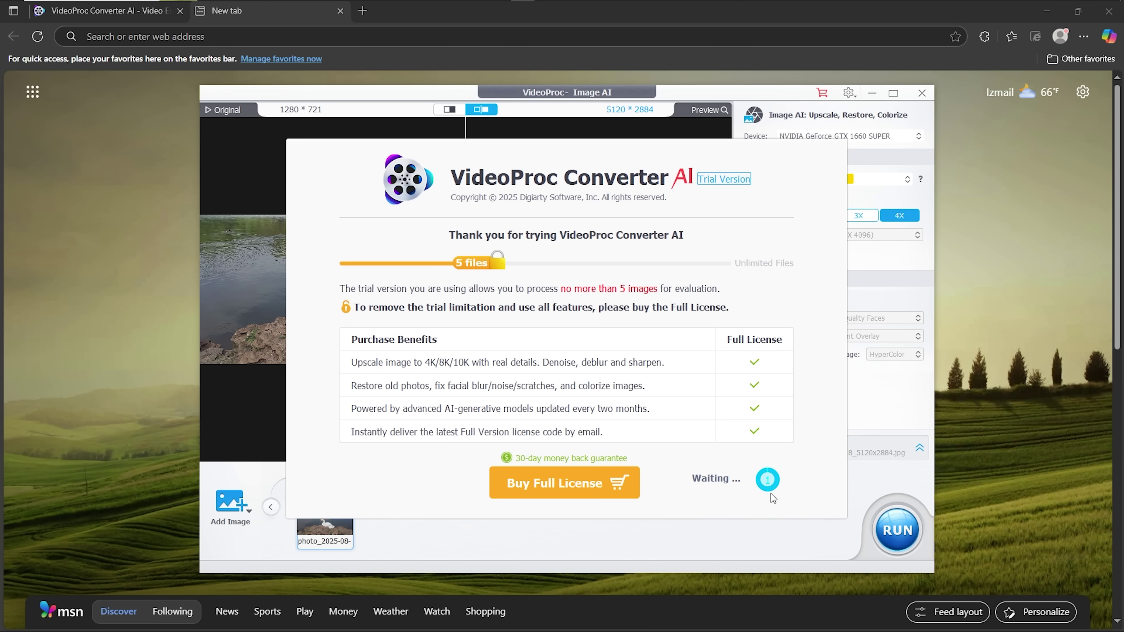
left_click(771, 494)
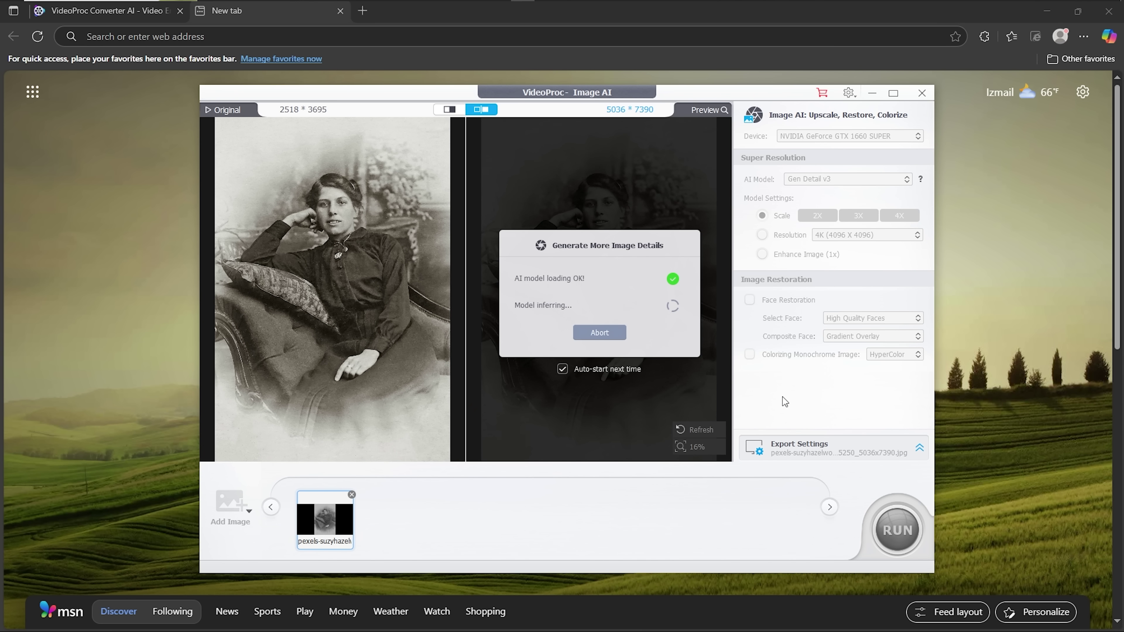
Step: Enable Face Restoration on the old portrait and zoom in on the woman's face
left_click(752, 301)
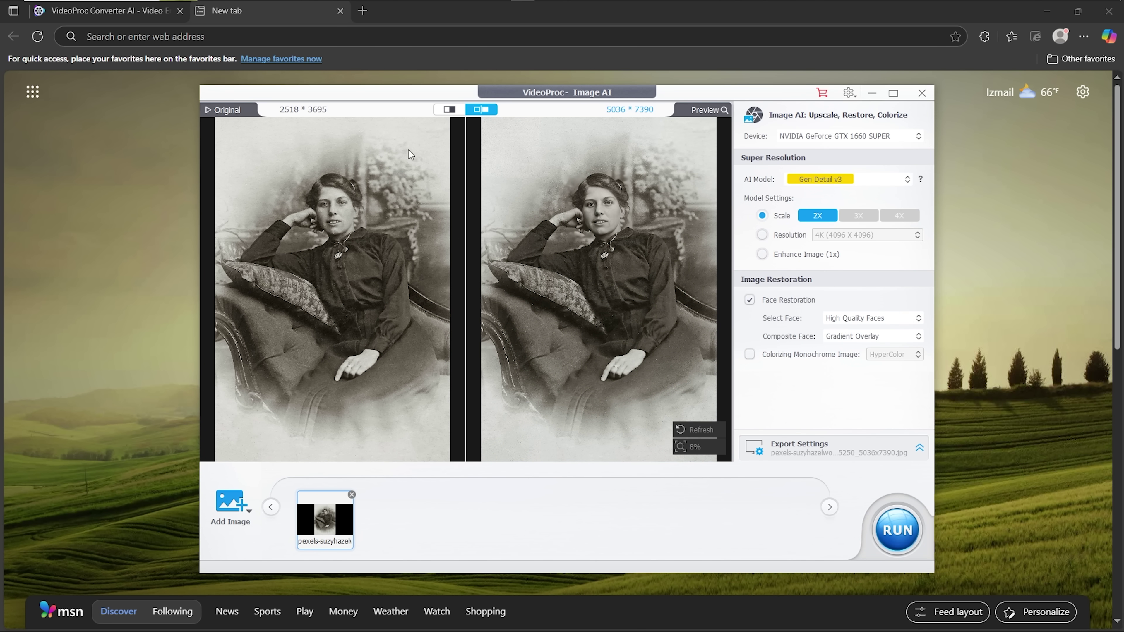
scroll(534, 221, "up", 3)
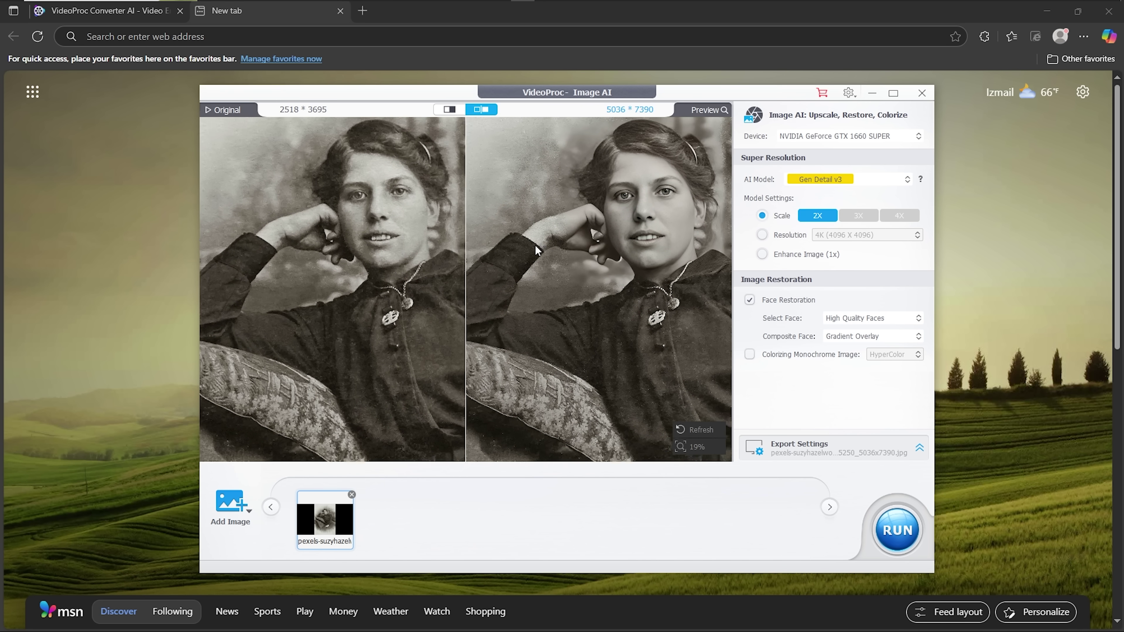
left_click_drag(668, 273, 654, 287)
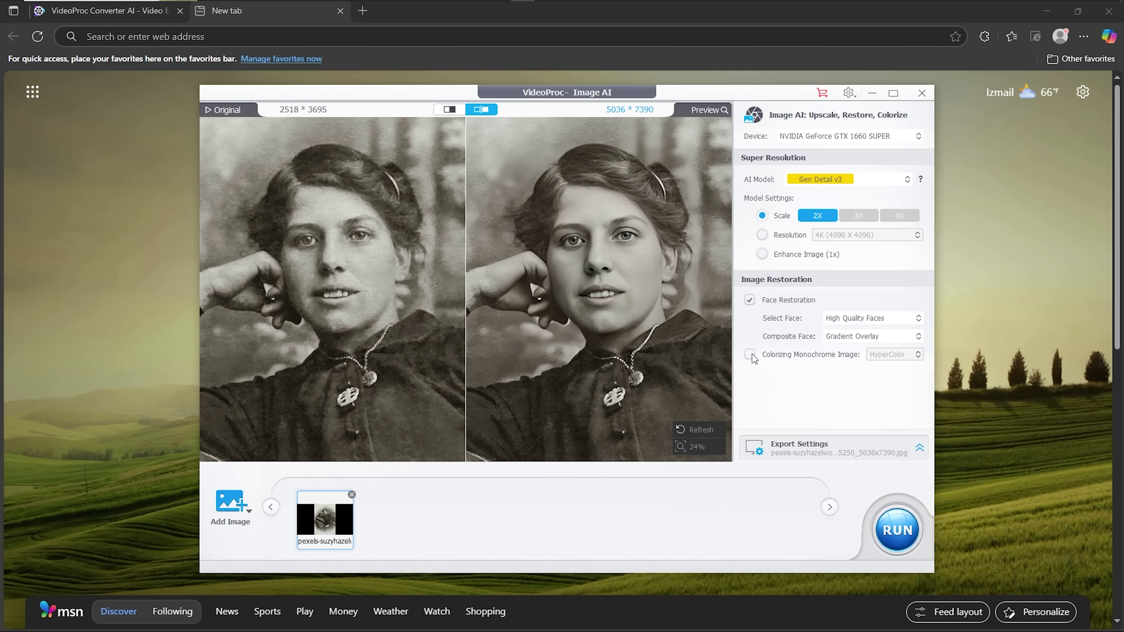
scroll(652, 357, "down", 5)
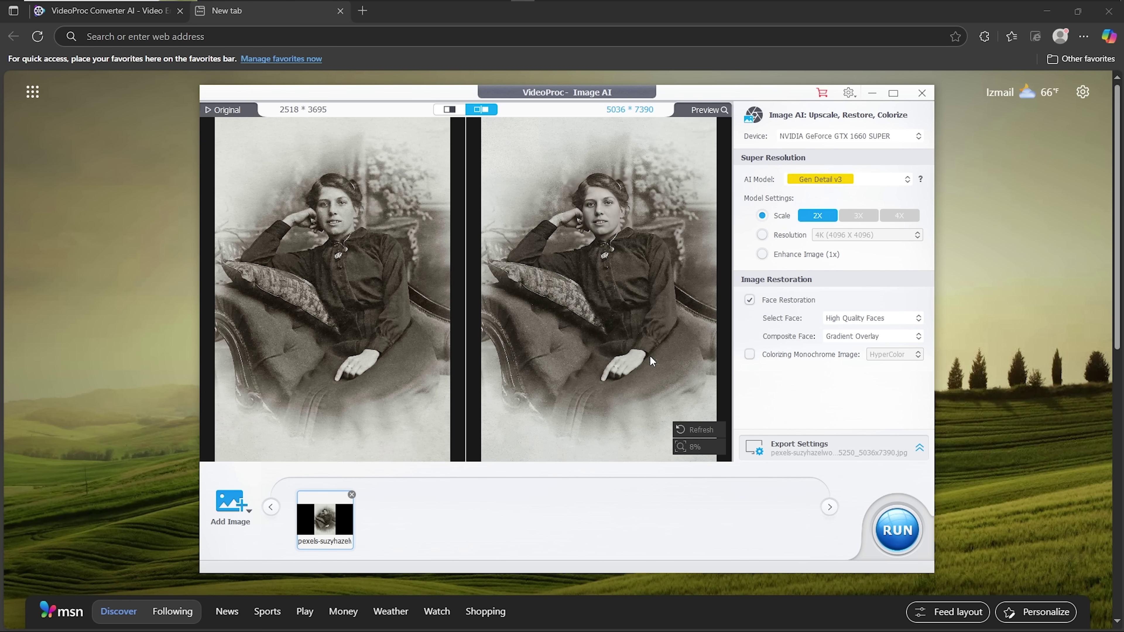
Step: Colorize the monochrome portrait with HyperColor and view her lower body and hands
left_click(750, 355)
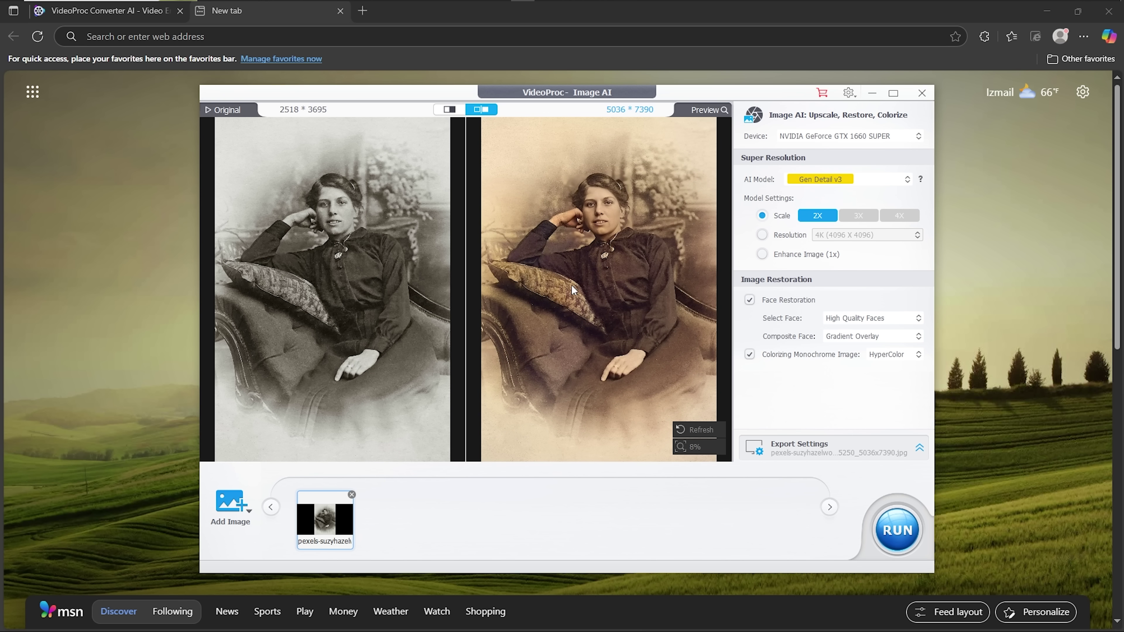
scroll(647, 304, "up", 4)
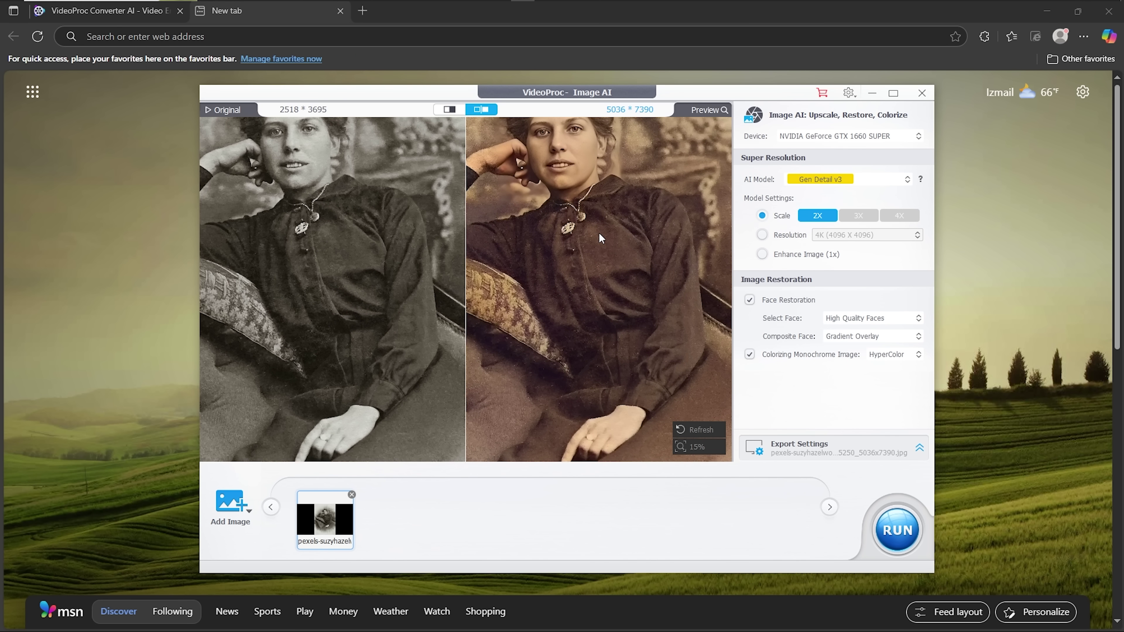
mouse_move(634, 322)
left_mouse_down()
mouse_move(631, 235)
mouse_move(636, 304)
left_mouse_up()
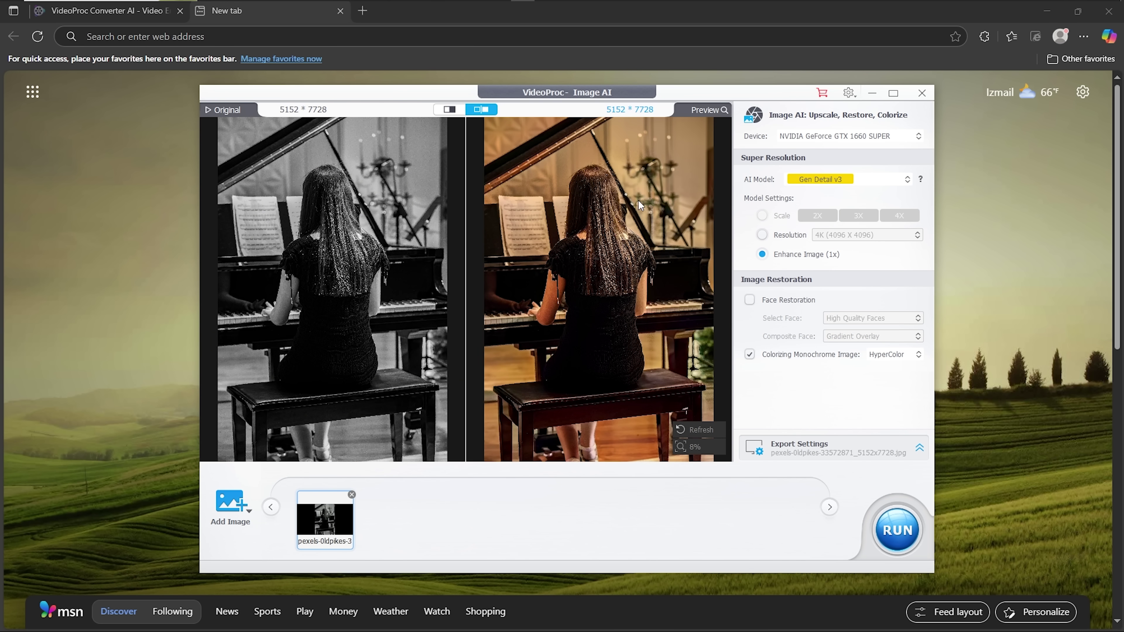
Step: Zoom into the colorized piano photo and pan from the woman's hair down to the keys, bench and floor
scroll(707, 171, "up", 5)
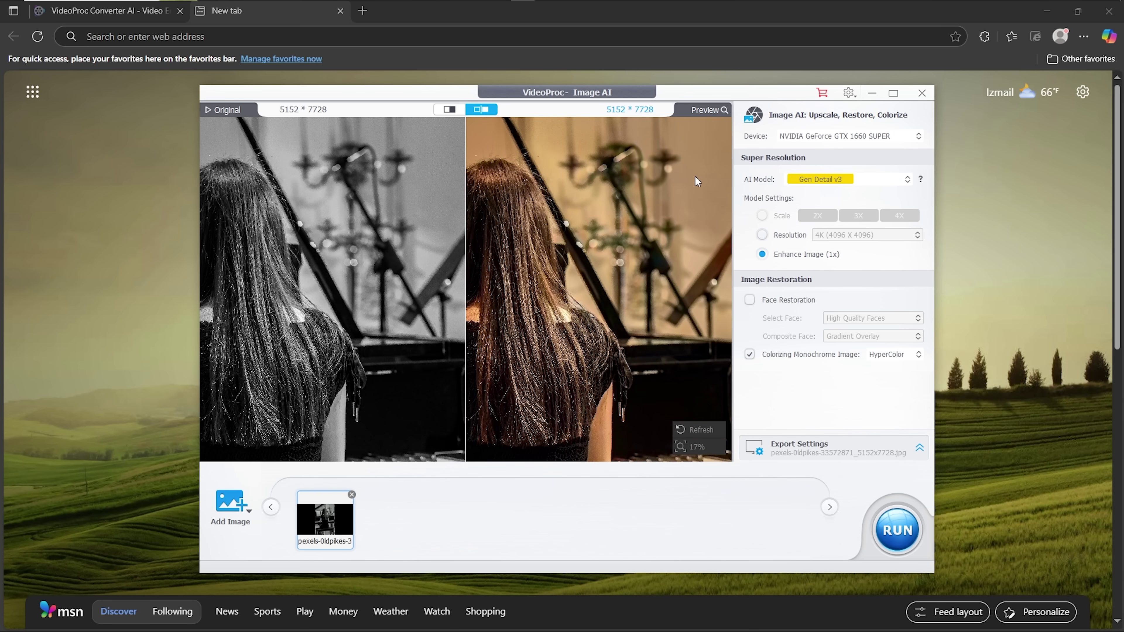
left_click_drag(701, 170, 640, 255)
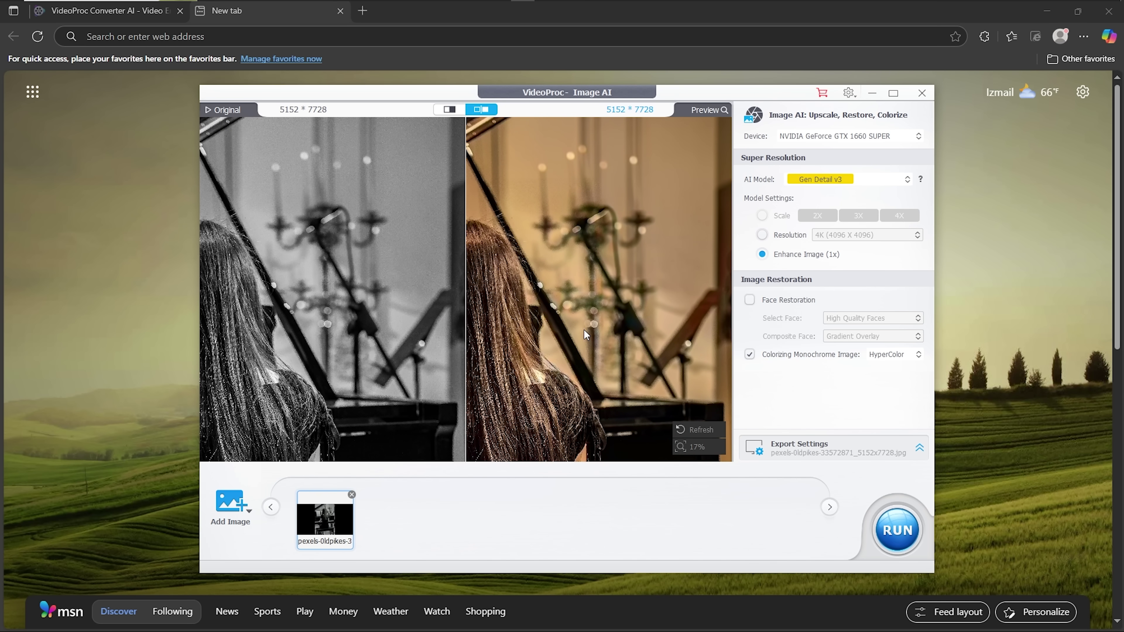
left_click_drag(578, 313, 560, 174)
left_click_drag(599, 317, 580, 222)
left_click_drag(588, 361, 580, 234)
left_click_drag(597, 319, 587, 468)
scroll(568, 426, "down", 5)
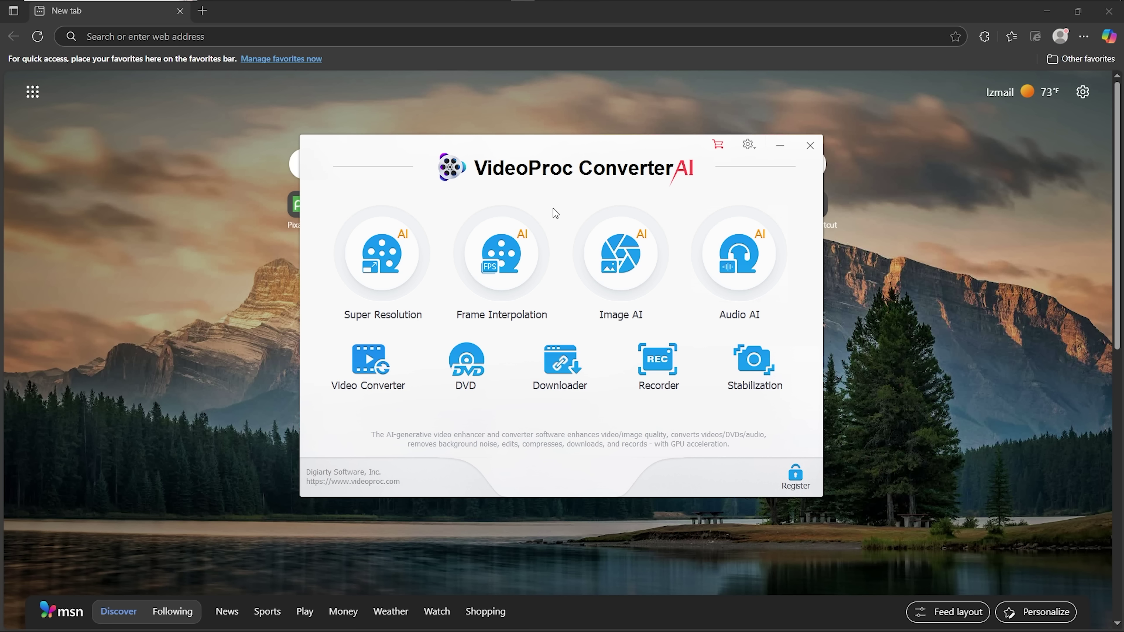
Step: In Frame Interpolation, set the jumping clip to 5X for 149.85 FPS output
left_click(522, 269)
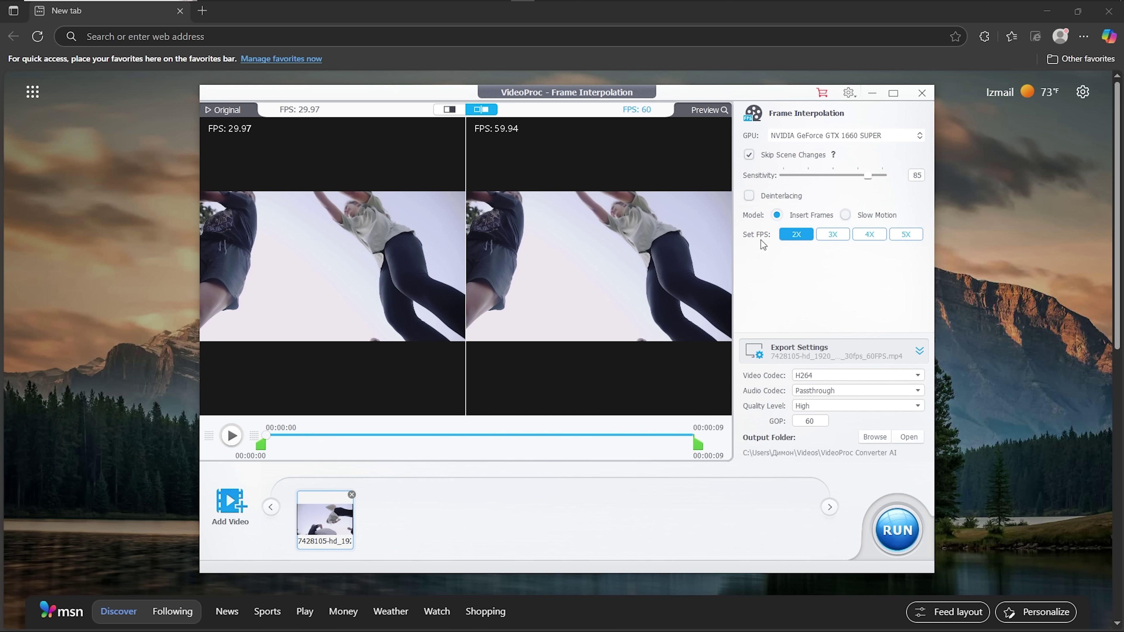
left_click(906, 234)
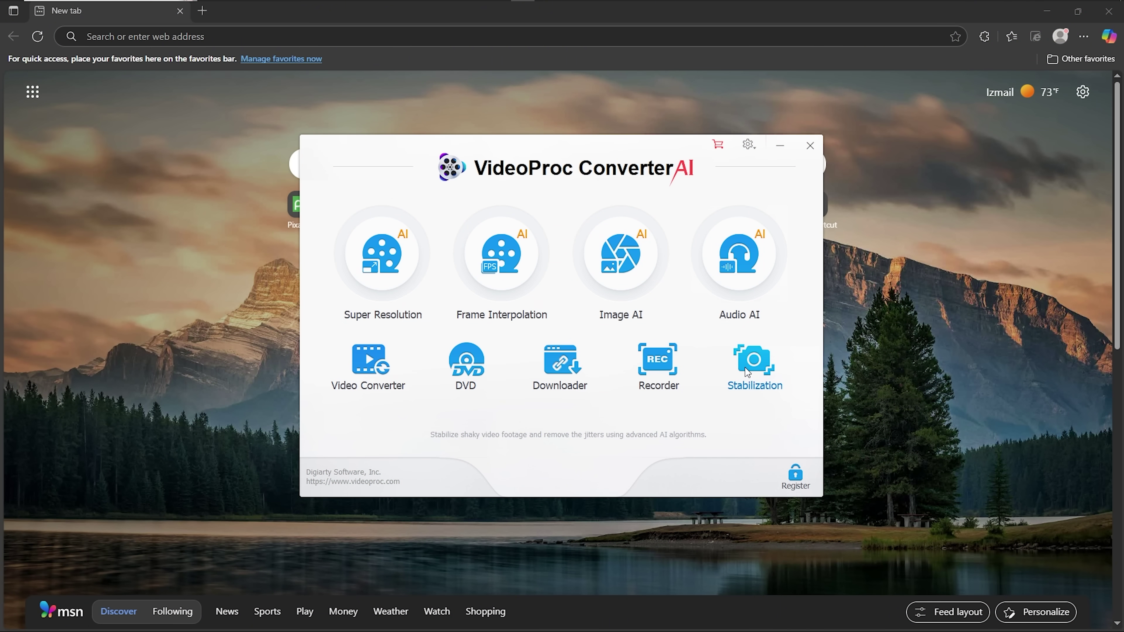
Step: Set up Stabilization for the skyscraper clip with Two Pass (Recommended) mode and Best Stability preset
left_click(755, 363)
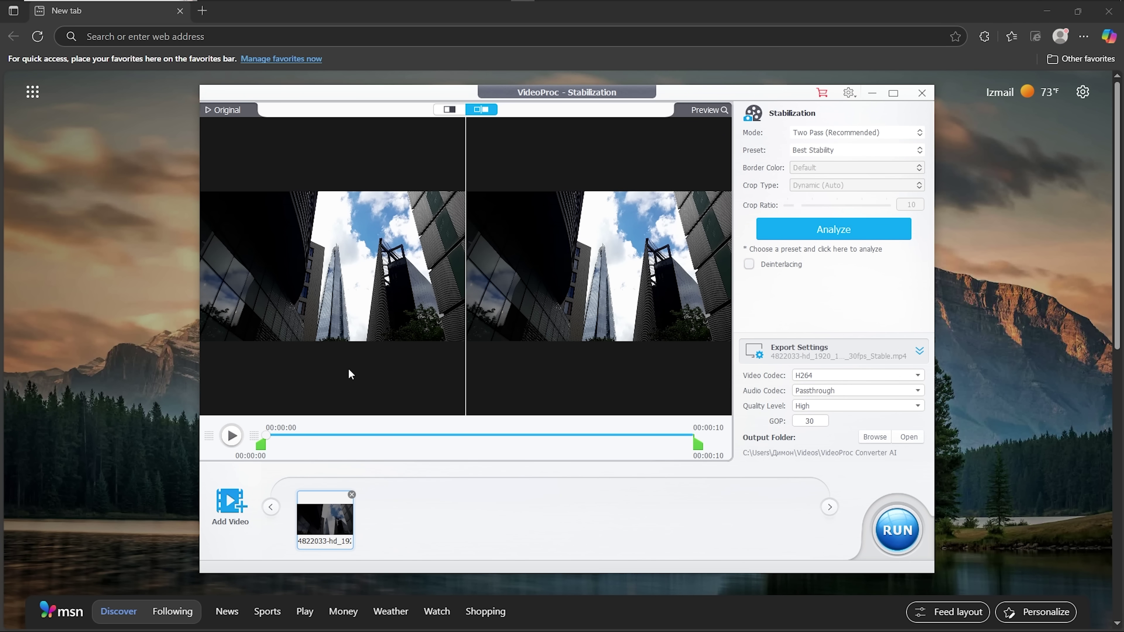
left_click(851, 136)
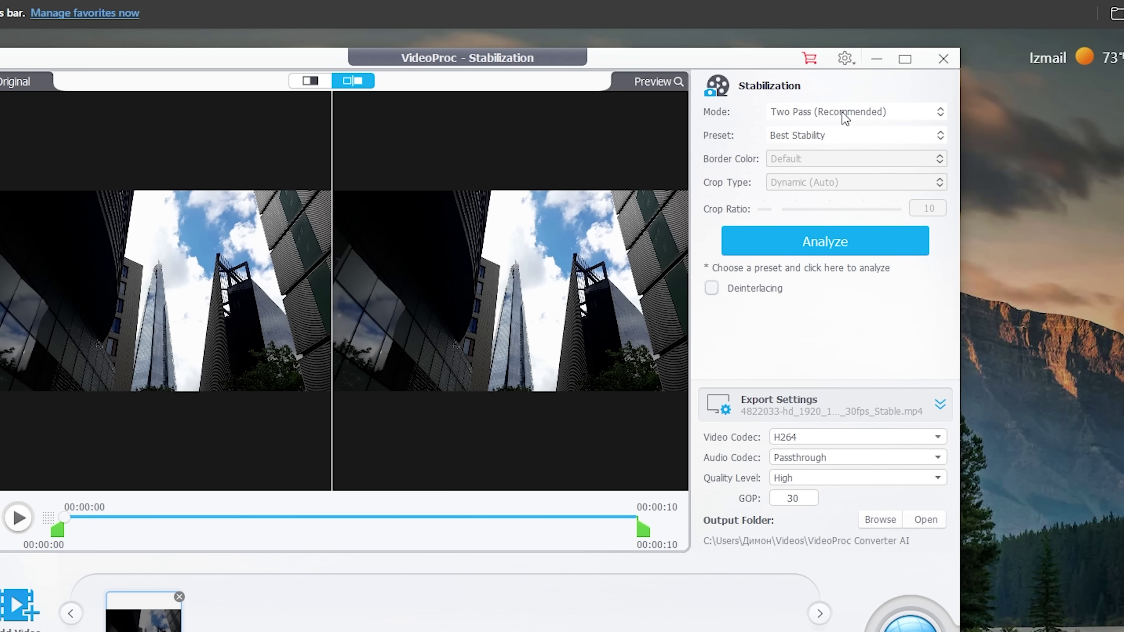
left_click(832, 136)
left_click(835, 137)
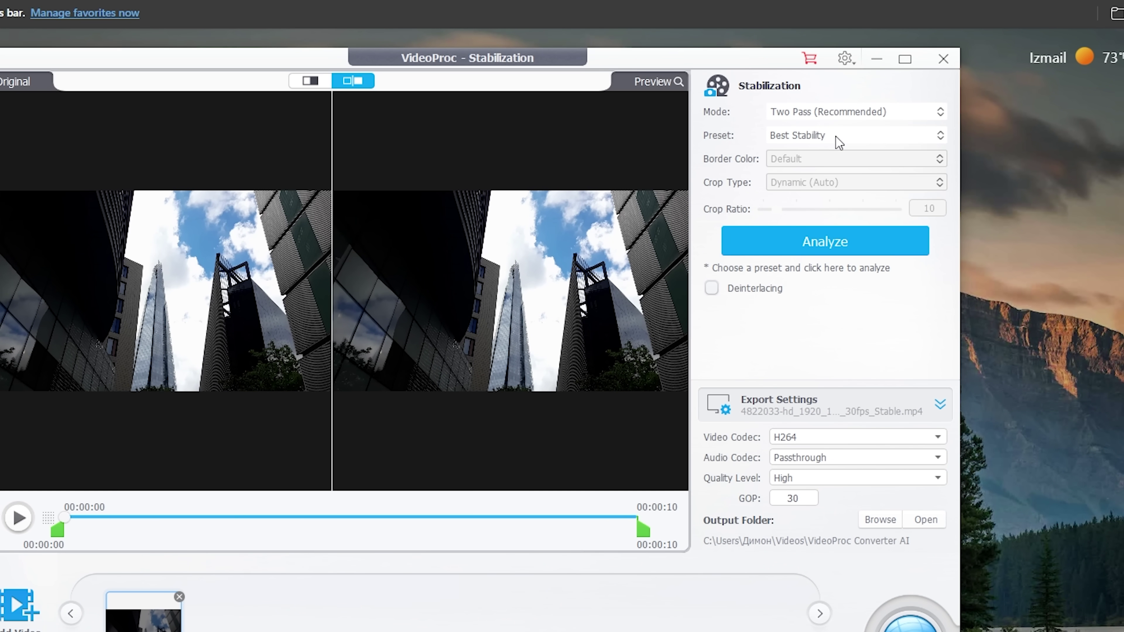